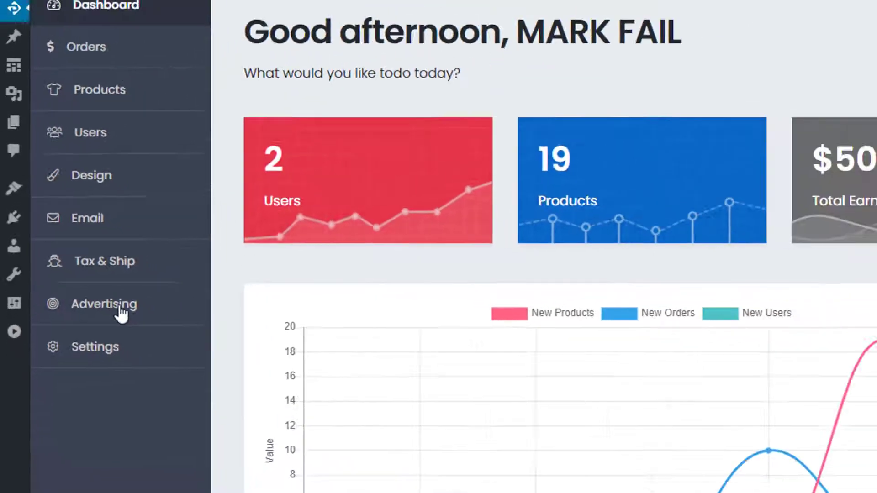
Step: Open Advertising in the admin sidebar to show the empty Campaigns list
left_click(155, 325)
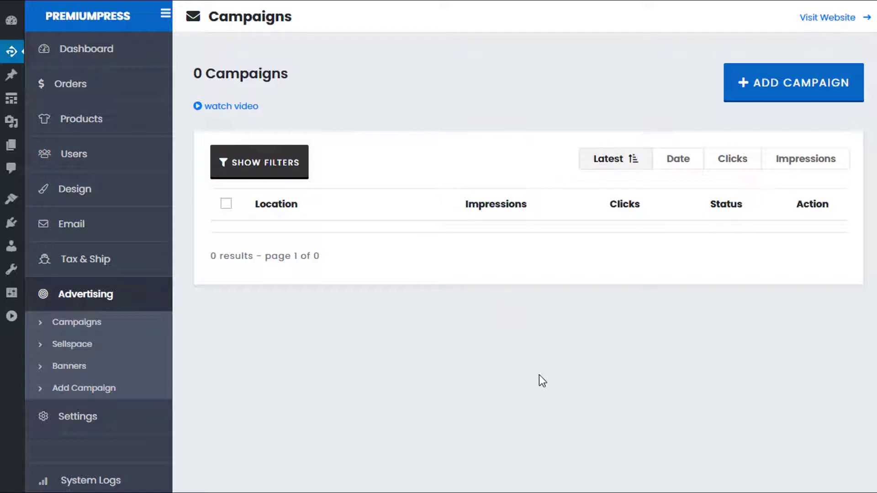
Step: Start a new campaign and inspect the Campaign Location choices, leaving Header selected
left_click(776, 90)
scroll(448, 238, "down", 3)
scroll(450, 265, "up", 3)
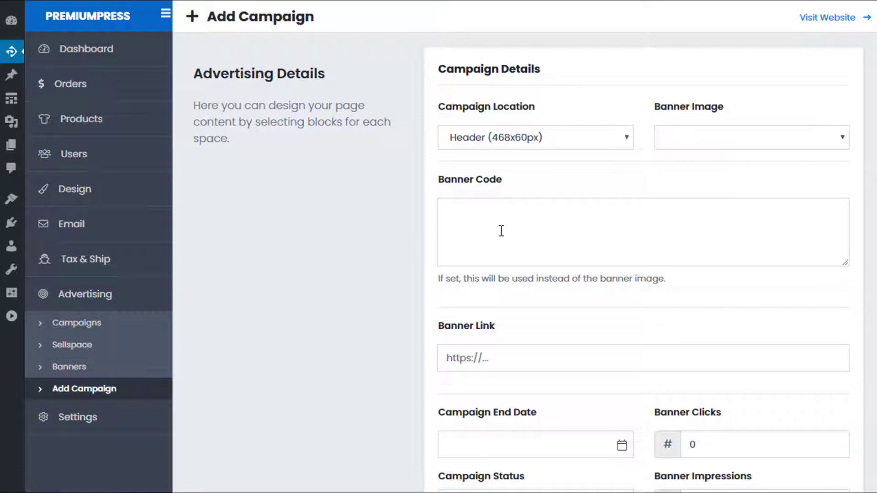
left_click(497, 138)
left_click(497, 138)
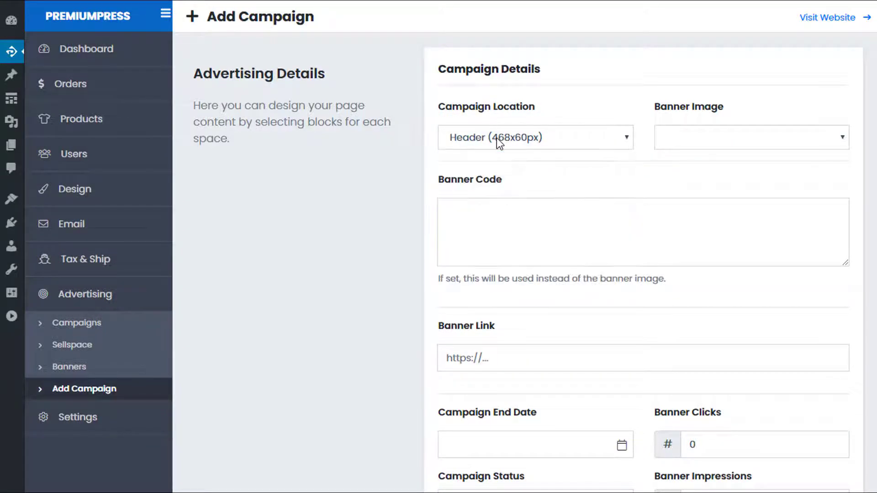
left_click(524, 138)
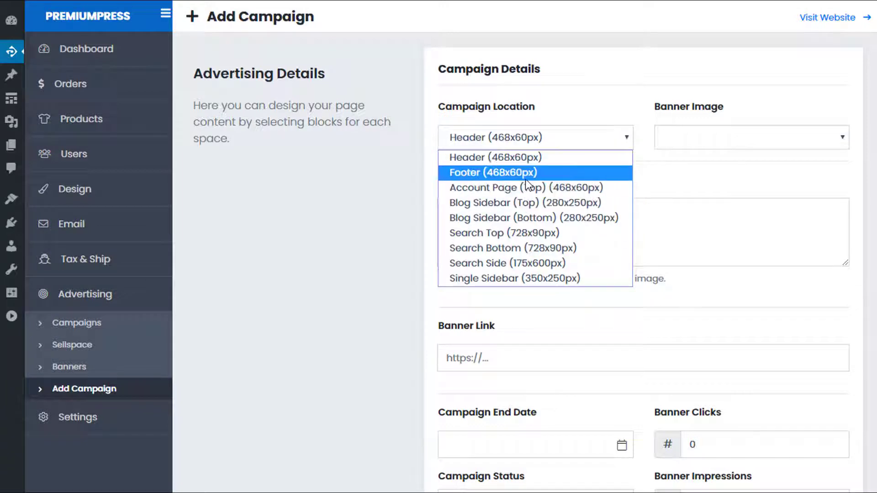
left_click(416, 126)
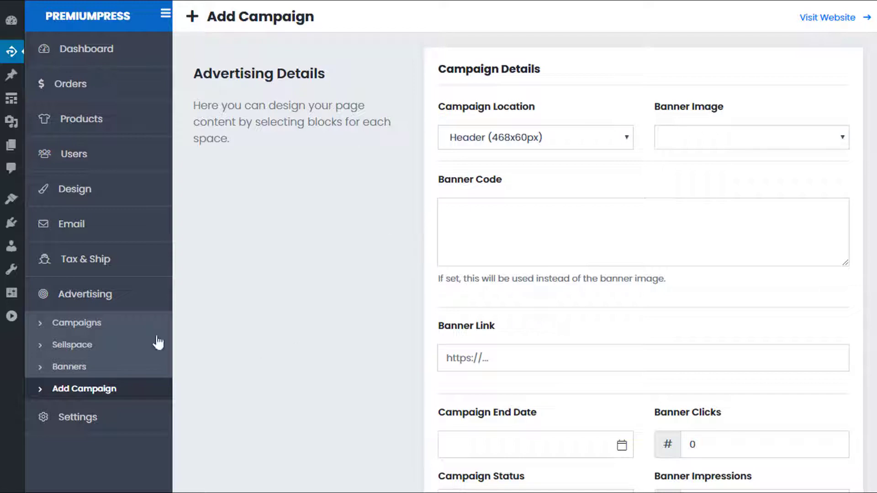
Step: Go to the Sellspace settings listing each ad location, such as Header and Footer, at $30
left_click(122, 344)
scroll(385, 276, "down", 2)
scroll(386, 276, "up", 2)
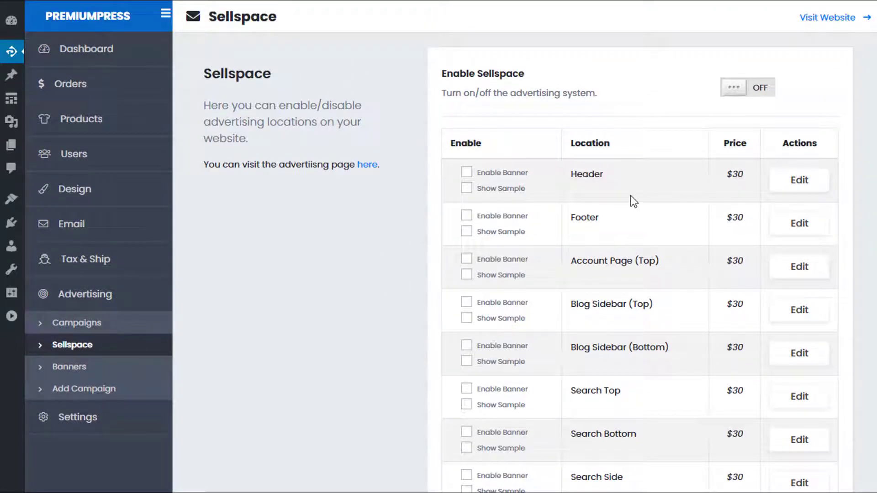
Step: Turn Sellspace on and enable banner and sample for Header, Footer, Account Page (Top) and both Blog Sidebars
left_click(758, 90)
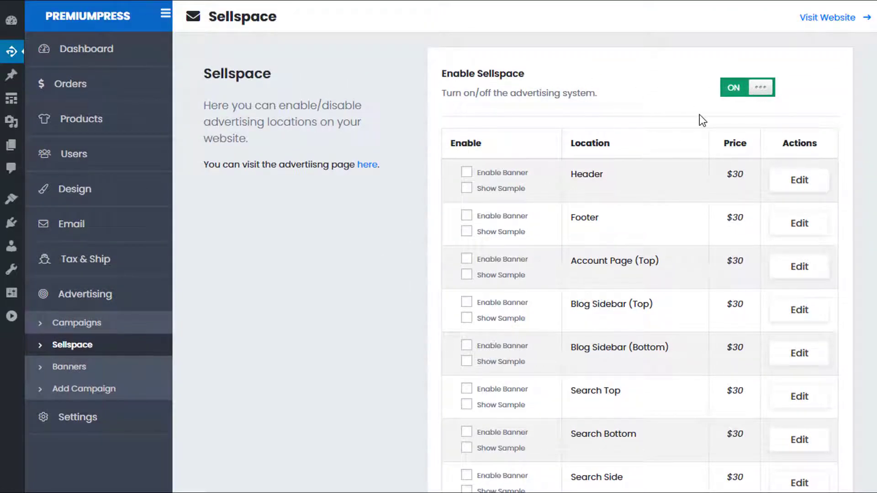
scroll(453, 191, "down", 3)
scroll(464, 172, "up", 2)
left_click(467, 103)
left_click(466, 119)
left_click(467, 147)
left_click(467, 163)
left_click(467, 190)
left_click(466, 206)
left_click(467, 233)
left_click(466, 250)
left_click(466, 277)
left_click(466, 293)
Step: Enable banner and sample for Search Top, Search Bottom, Search Side and Single Sidebar
scroll(471, 295, "down", 2)
left_click(466, 252)
left_click(466, 267)
left_click(467, 294)
left_click(467, 311)
left_click(466, 338)
left_click(466, 354)
left_click(467, 382)
left_click(466, 398)
scroll(550, 384, "up", 4)
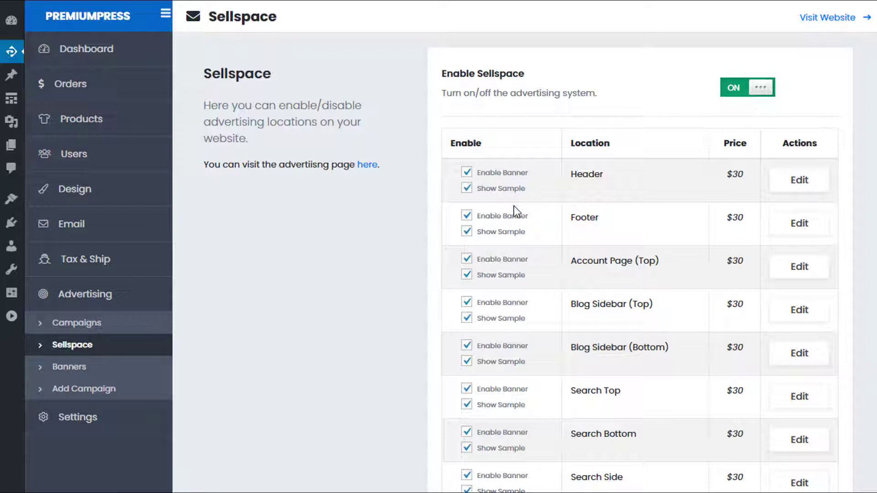
Step: Save the Sellspace settings and view the Fashion storefront's Advertise Here banner
scroll(616, 327, "down", 5)
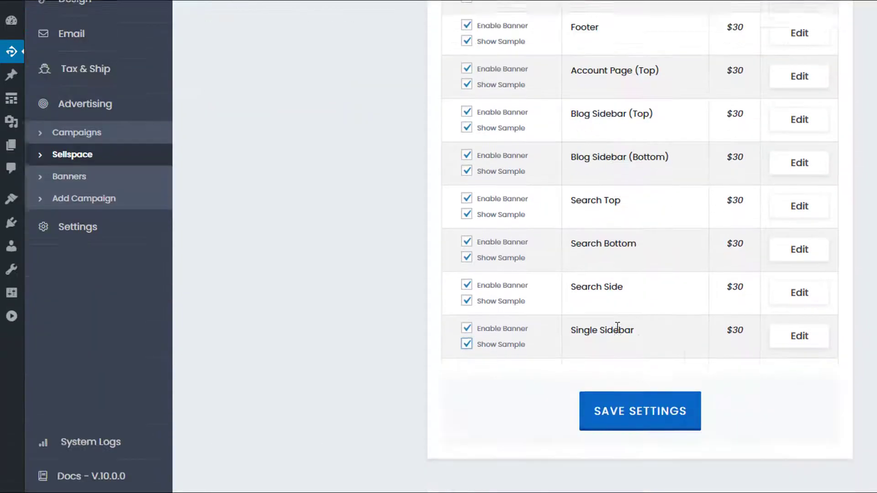
left_click(651, 393)
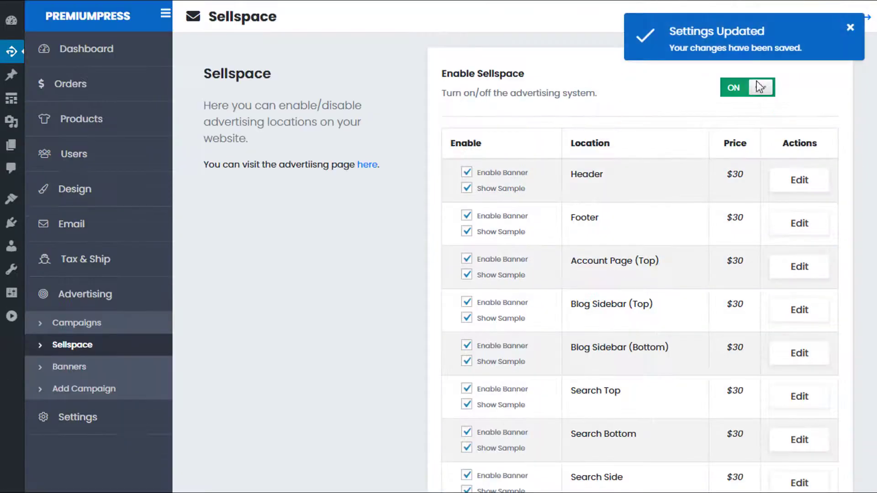
left_click(850, 27)
left_click(836, 17)
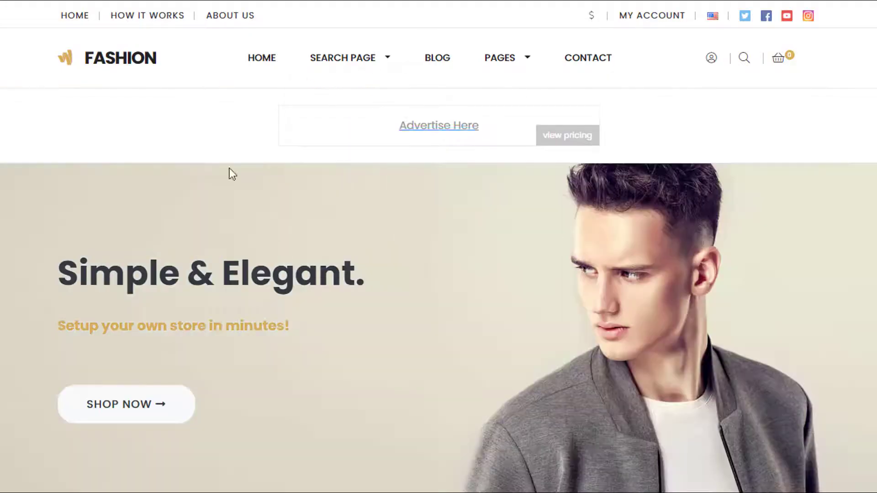
Step: Review the Advertising Pricing page's $30 Header, Footer and Account Page (Top) packages, then return to admin
key("ctrl+w")
left_click(437, 128)
scroll(483, 186, "down", 2)
scroll(451, 195, "down", 4)
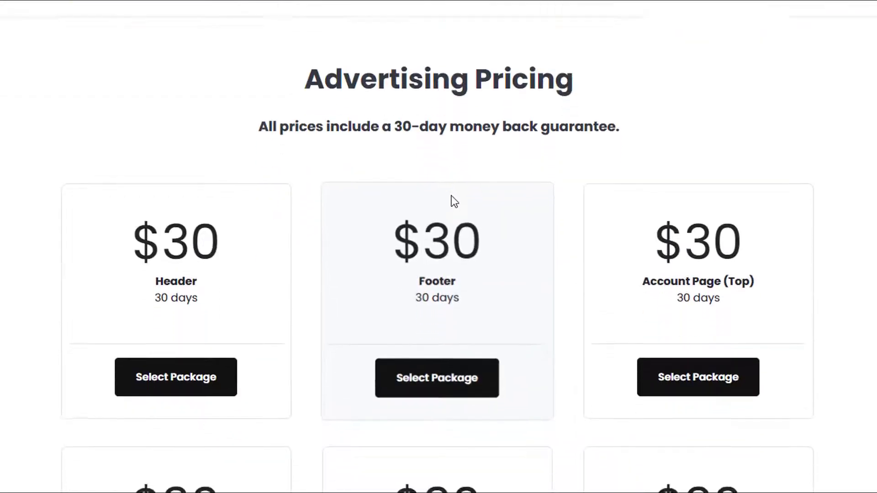
scroll(223, 361, "up", 2)
scroll(175, 350, "up", 3)
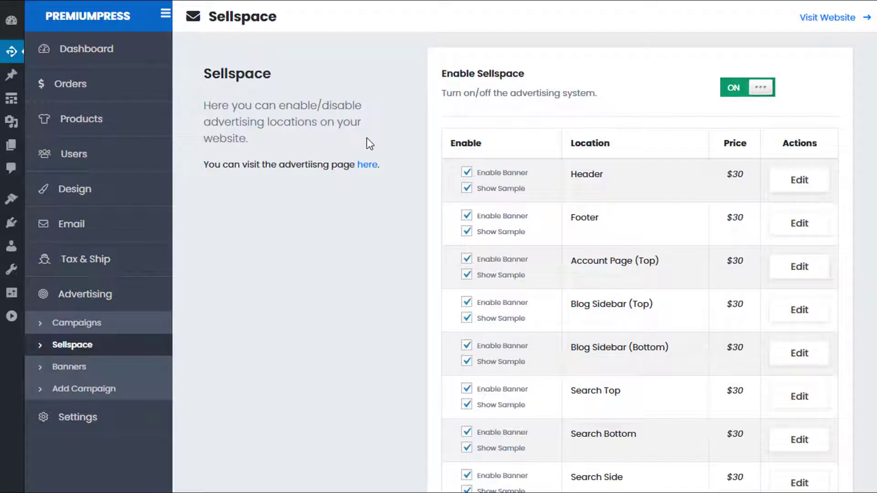
left_click(117, 324)
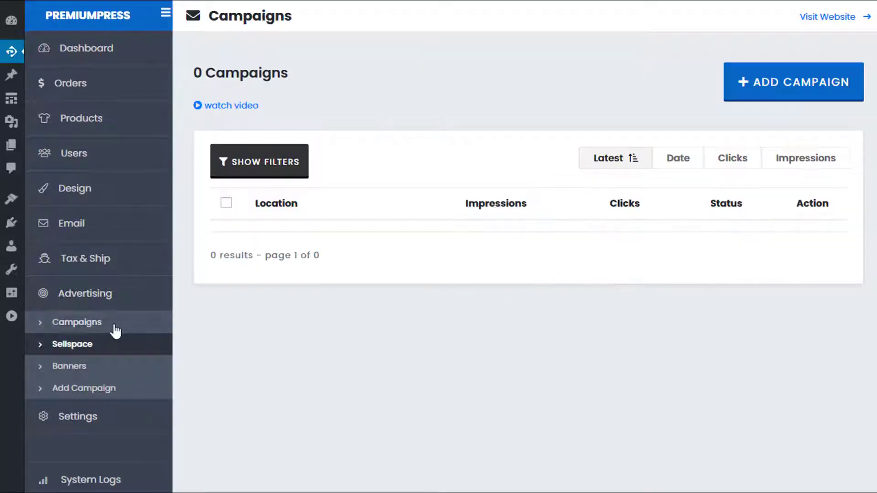
Step: Start a new campaign and check the location choices, keeping Header (468x60px)
left_click(789, 86)
left_click(525, 137)
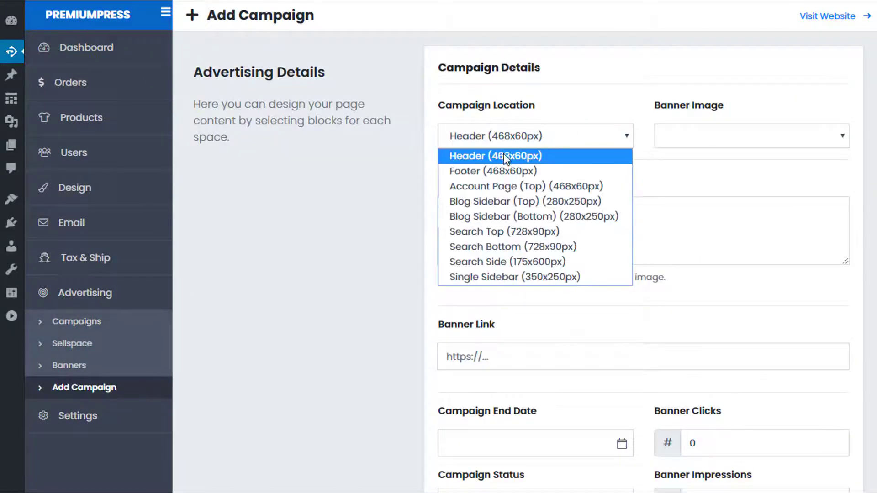
left_click(510, 156)
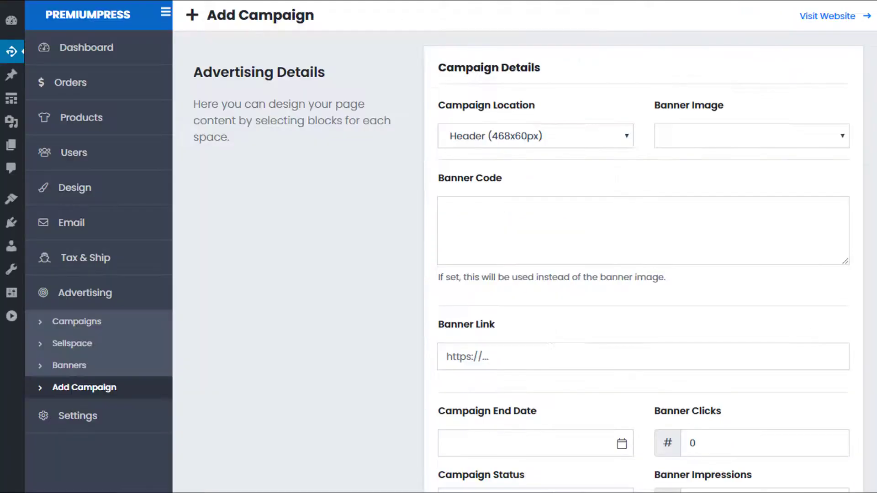
left_click(531, 142)
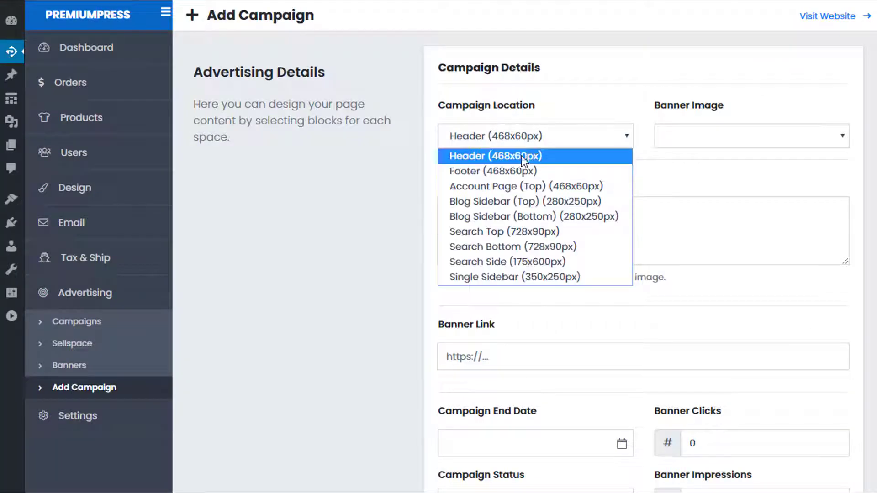
left_click(515, 155)
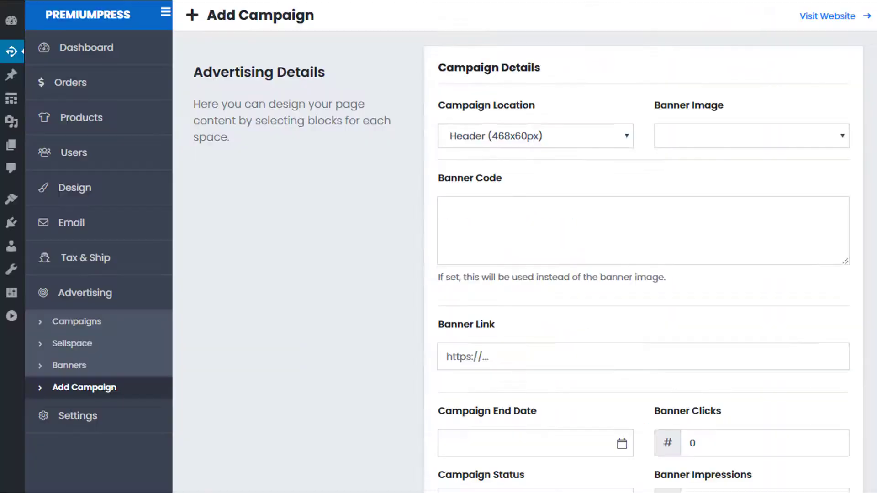
left_click(475, 137)
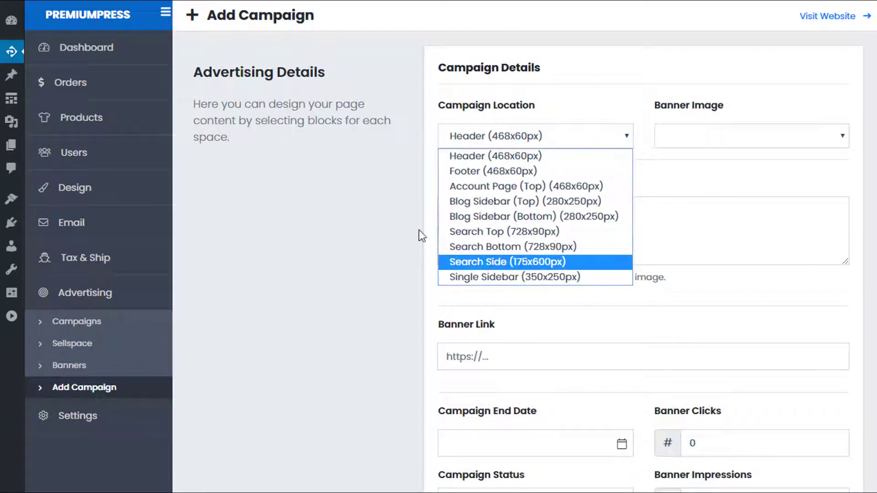
left_click(374, 211)
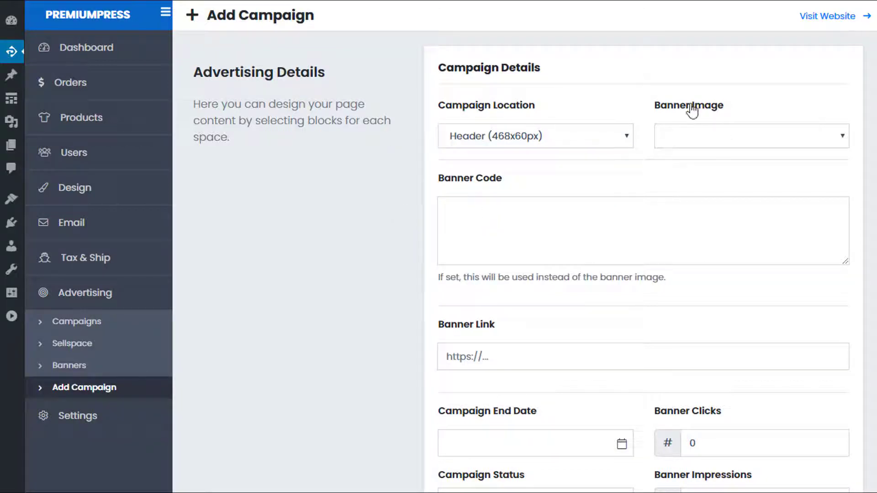
Step: Check the Banner Image list, finding it empty, and leave it unchanged
left_click(711, 139)
left_click(711, 139)
left_click(707, 139)
left_click(706, 140)
left_click(484, 210)
type("testing")
scroll(505, 218, "down", 3)
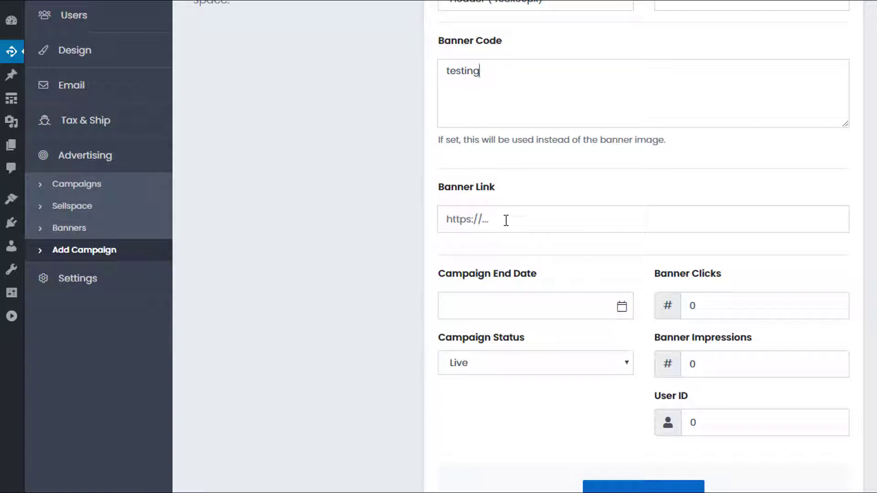
left_click(506, 221)
left_click(495, 252)
scroll(396, 252, "down", 2)
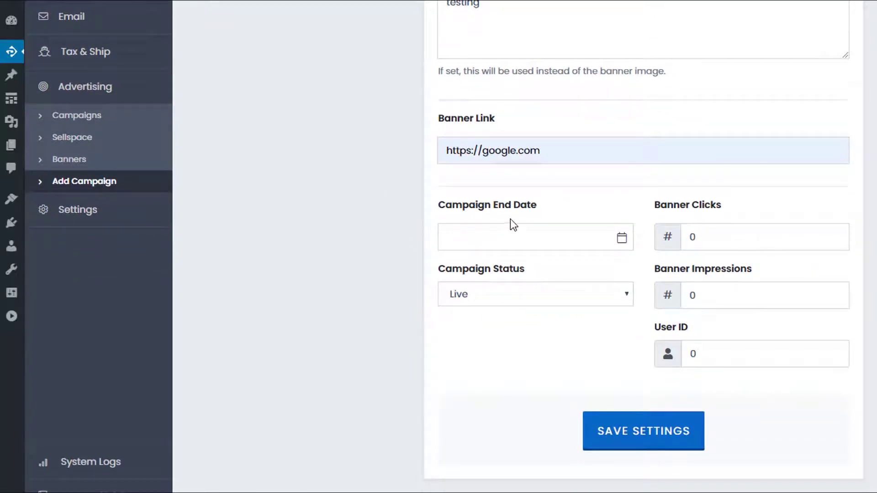
scroll(534, 265, "up", 2)
scroll(553, 279, "down", 2)
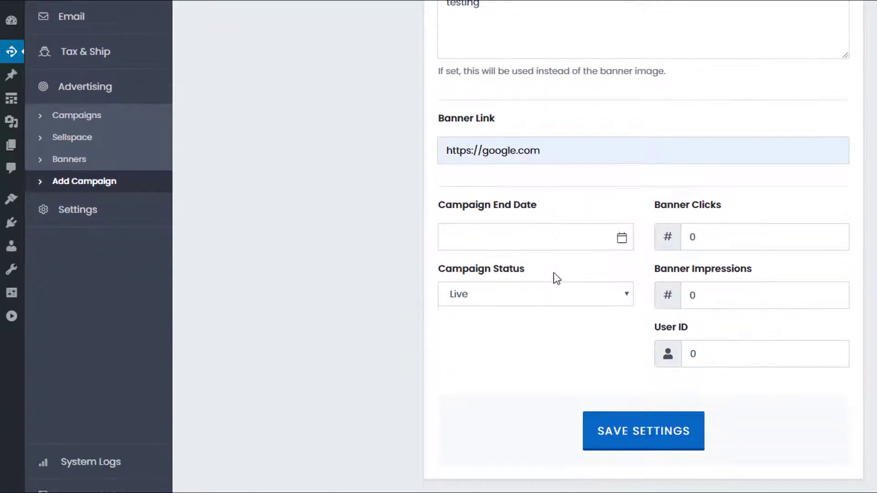
Step: Set the end date to 30 June 2020, 17:45, and save the live Header campaign
left_click(620, 238)
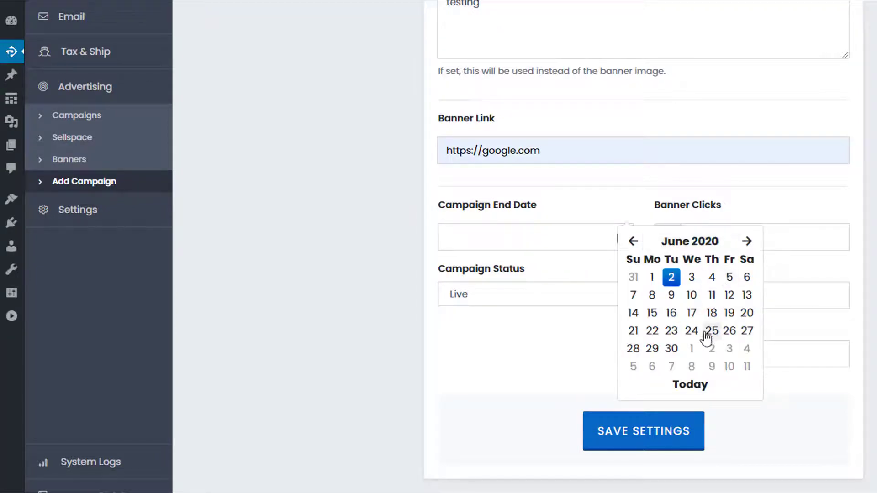
left_click(672, 348)
left_click(673, 345)
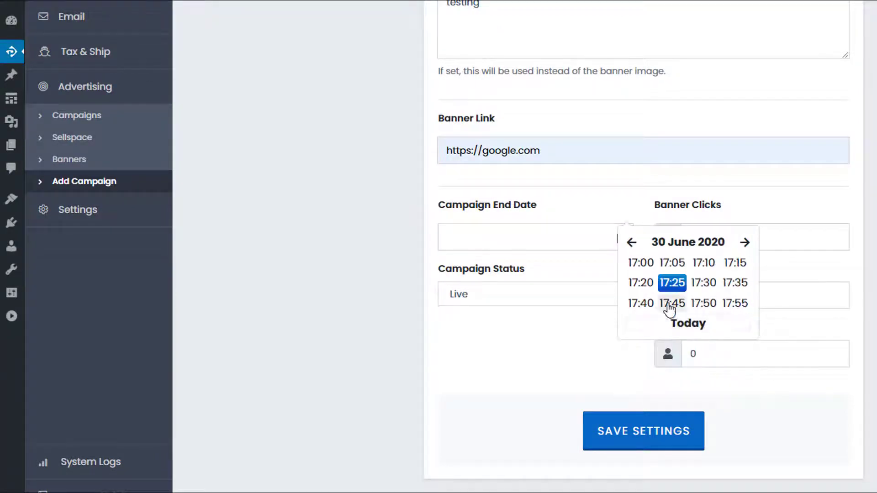
left_click(672, 304)
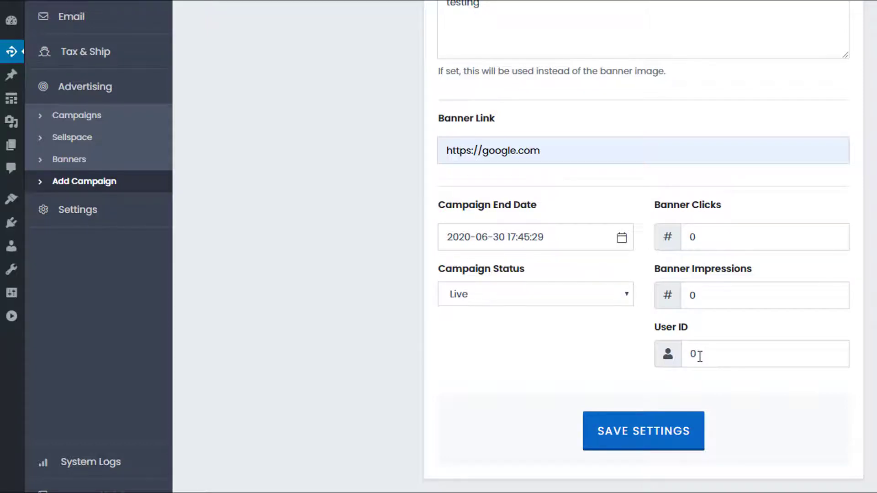
left_click(651, 438)
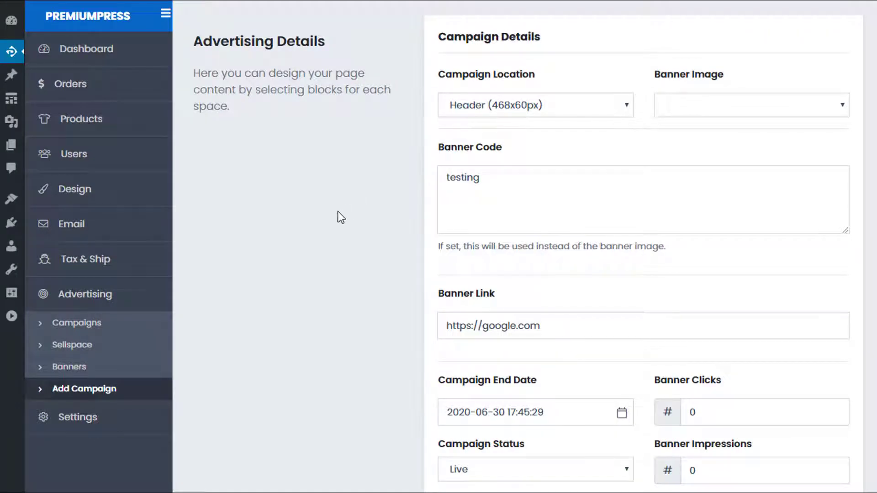
left_click(99, 327)
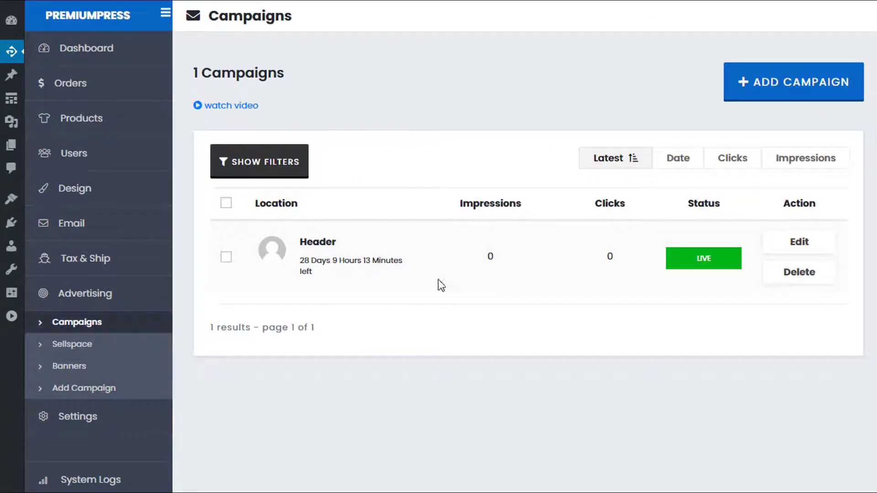
Step: Add the 468×60-sp.gif image as a new banner under Advertising > Banners
scroll(69, 301, "down", 2)
left_click(75, 301)
scroll(472, 302, "up", 2)
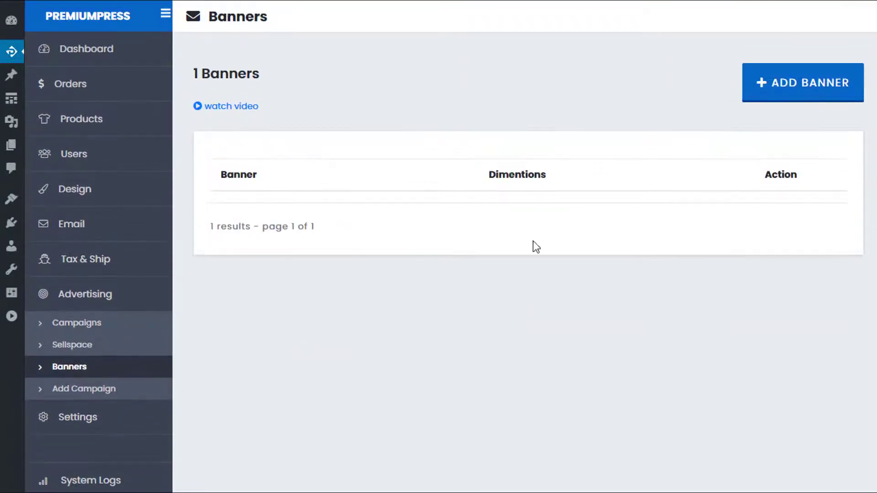
left_click(792, 86)
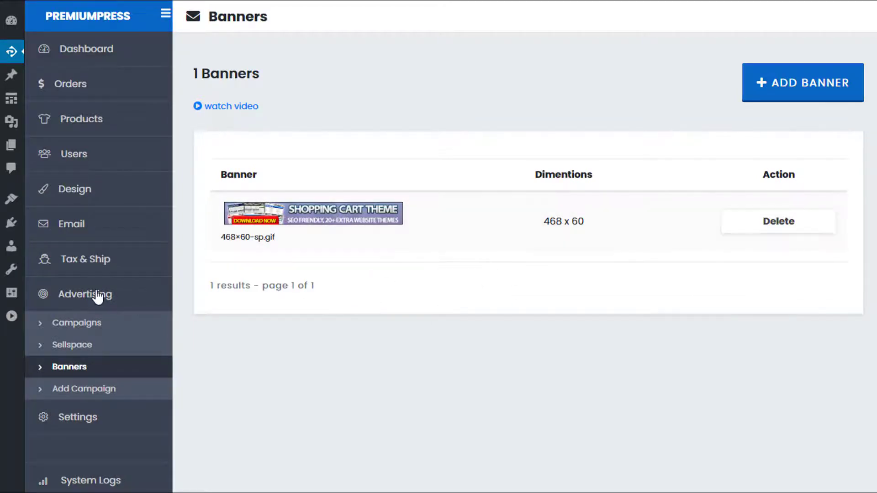
left_click(118, 321)
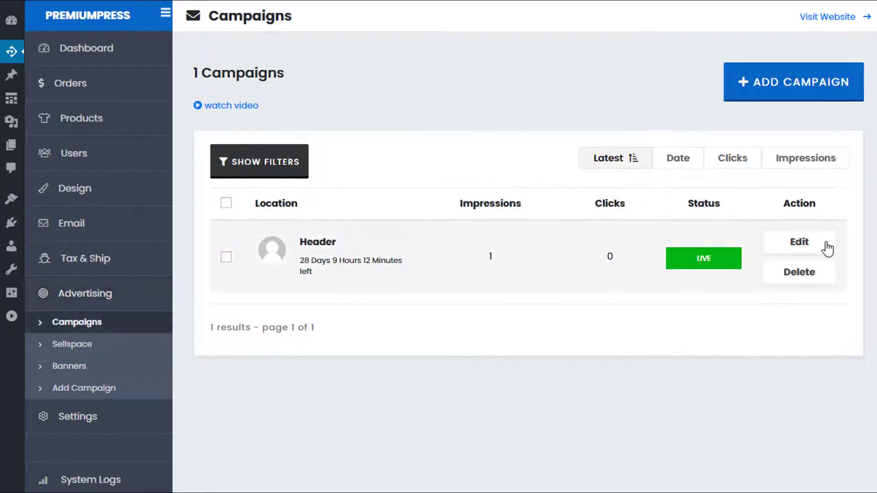
Step: Edit the Header campaign: delete the 'testing' banner code, keep 468x60-sp.gif as image, and save
left_click(796, 246)
left_click_drag(482, 182, 440, 174)
key("BackSpace")
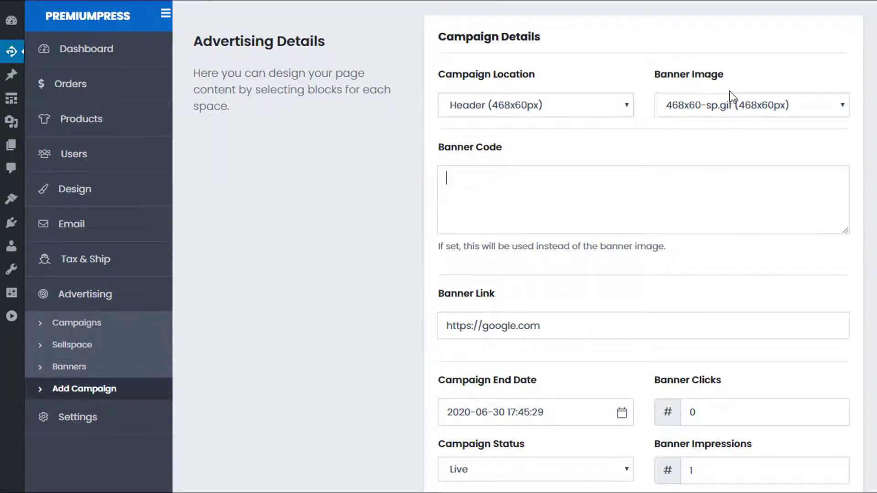
left_click(707, 106)
left_click(703, 110)
scroll(693, 112, "down", 6)
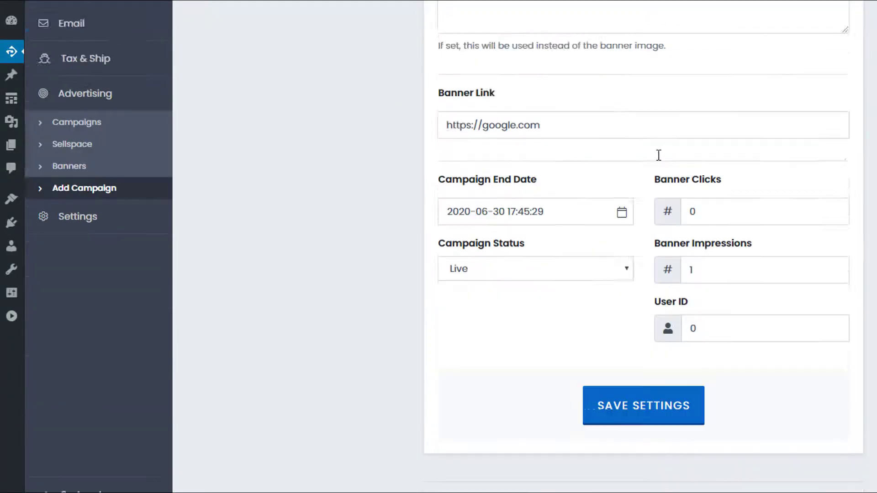
left_click(617, 337)
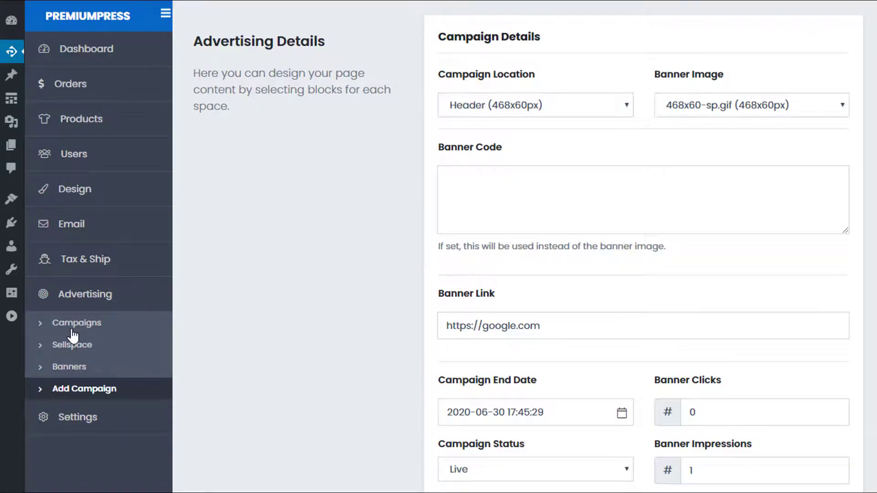
Step: Change the campaign's location from Header to Footer (468x60px), save, and check the storefront footer
left_click(71, 326)
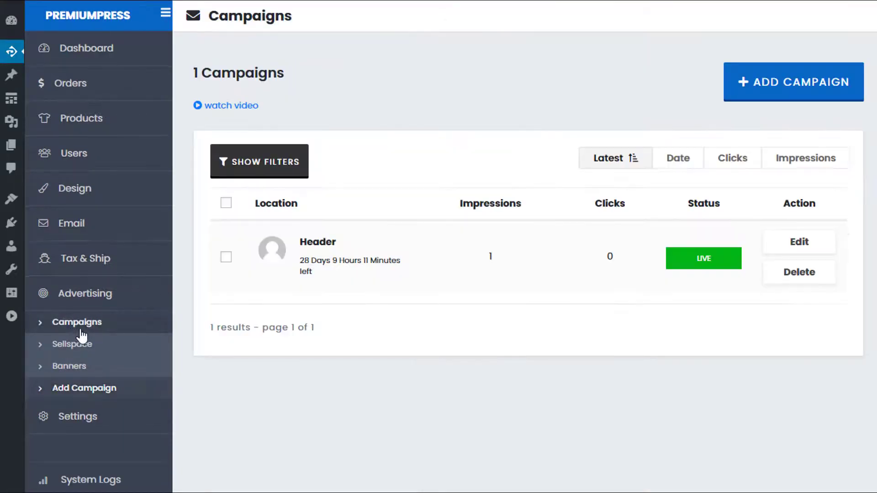
left_click(782, 247)
left_click(537, 103)
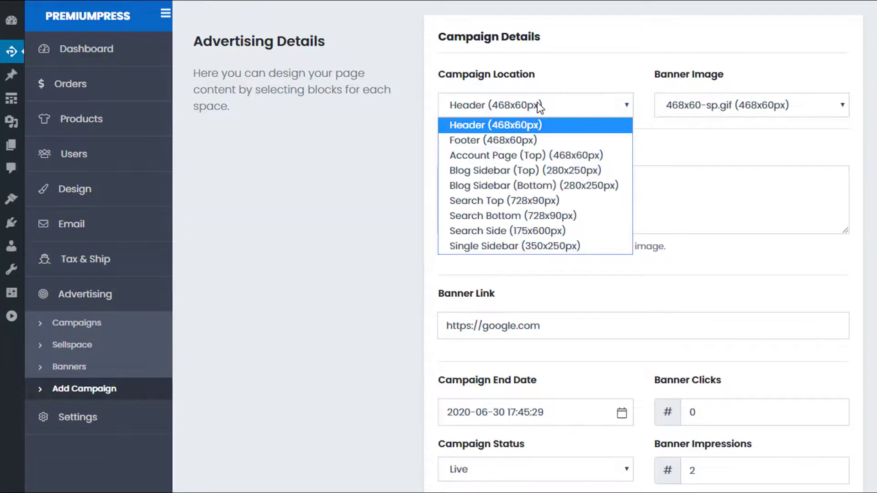
left_click(515, 143)
scroll(602, 374, "down", 6)
left_click(593, 338)
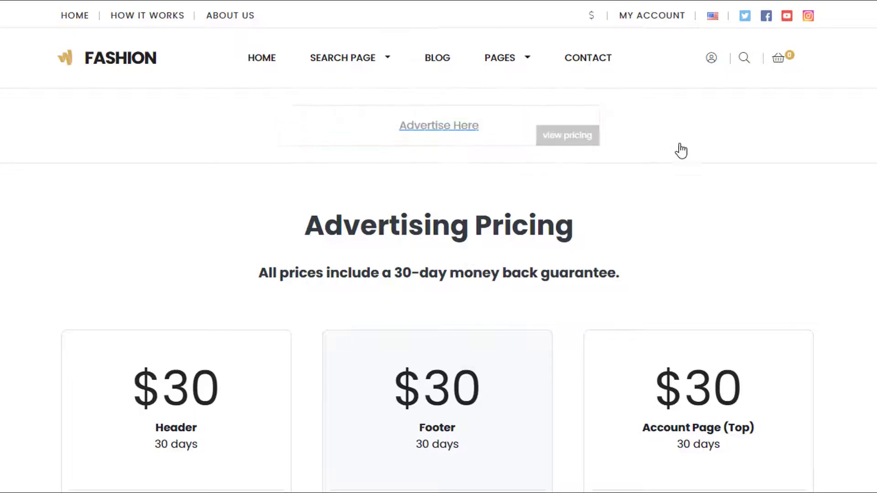
scroll(793, 218, "down", 20)
scroll(793, 212, "down", 3)
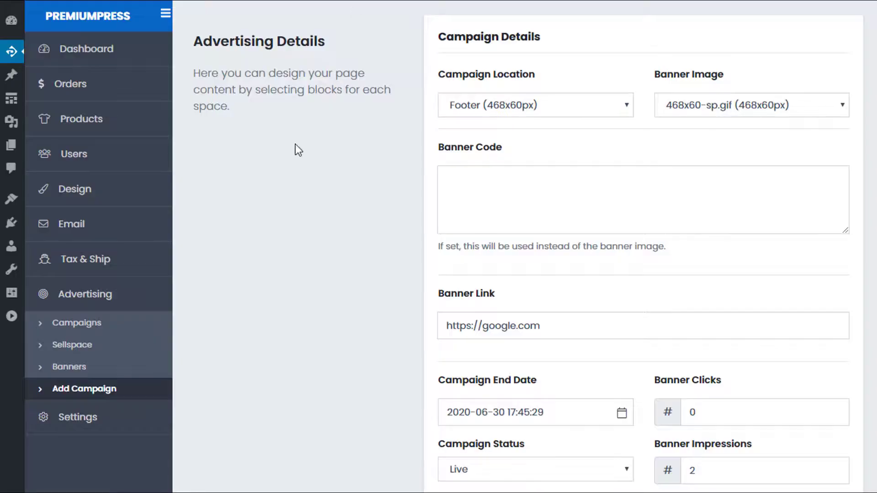
left_click(85, 323)
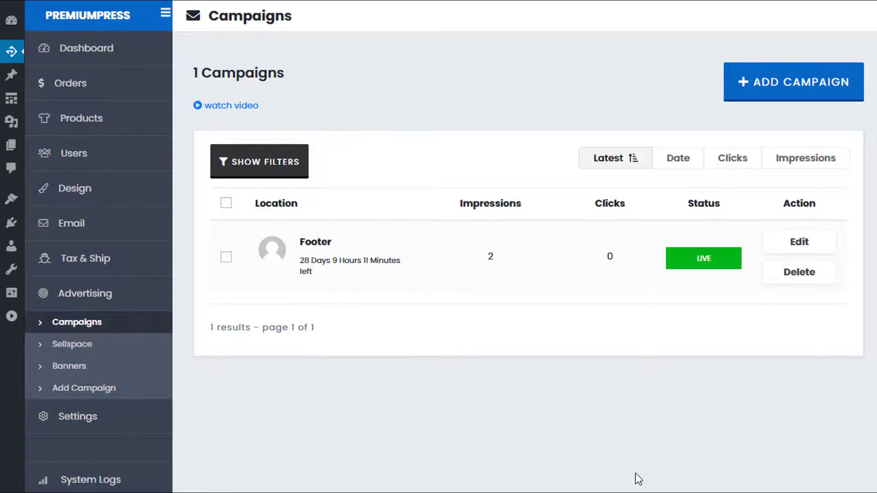
Step: Open Advertising > Sellspace to view every location's banner settings at $30
left_click(88, 343)
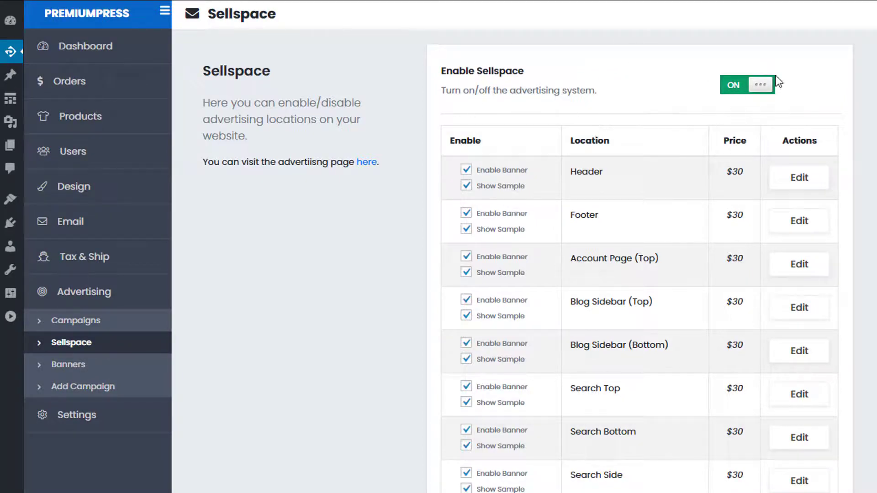
scroll(511, 182, "down", 3)
scroll(501, 198, "up", 2)
scroll(470, 145, "up", 2)
scroll(448, 267, "down", 3)
scroll(450, 283, "up", 3)
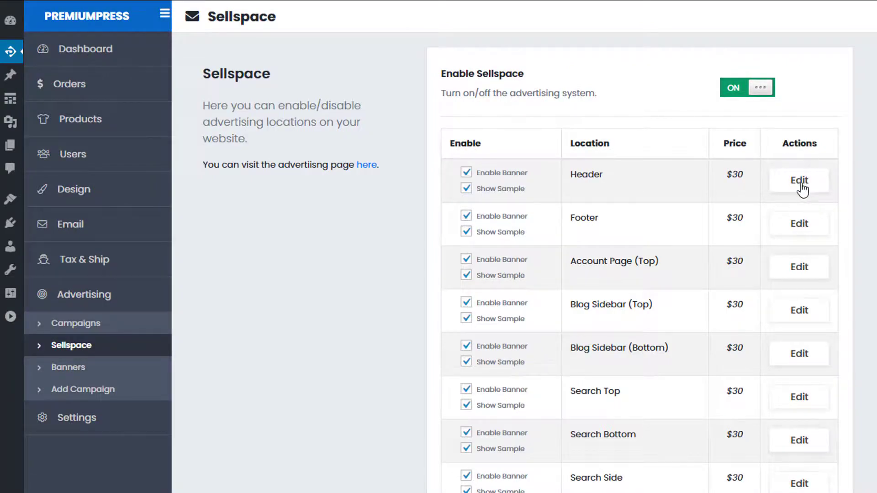
left_click(805, 181)
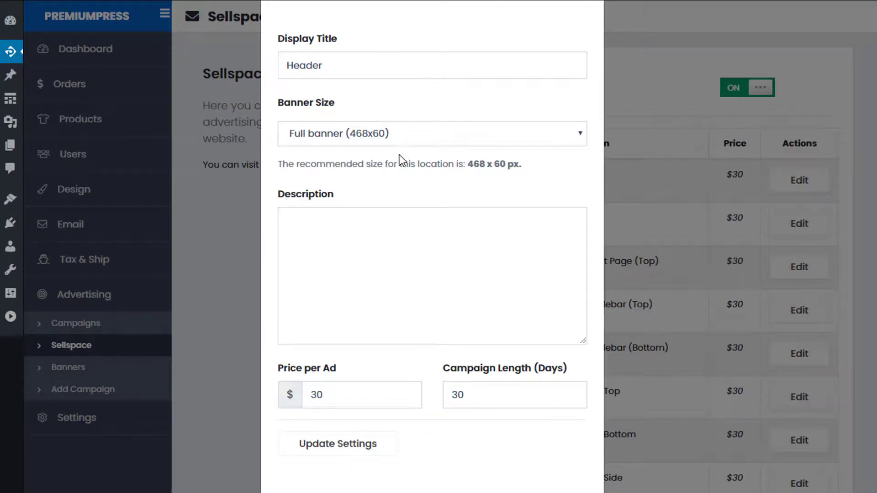
scroll(384, 260, "down", 1)
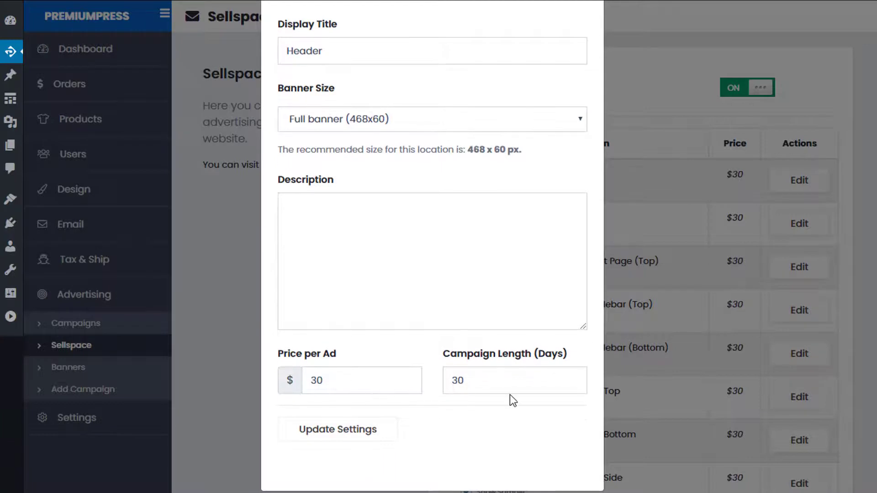
left_click(642, 235)
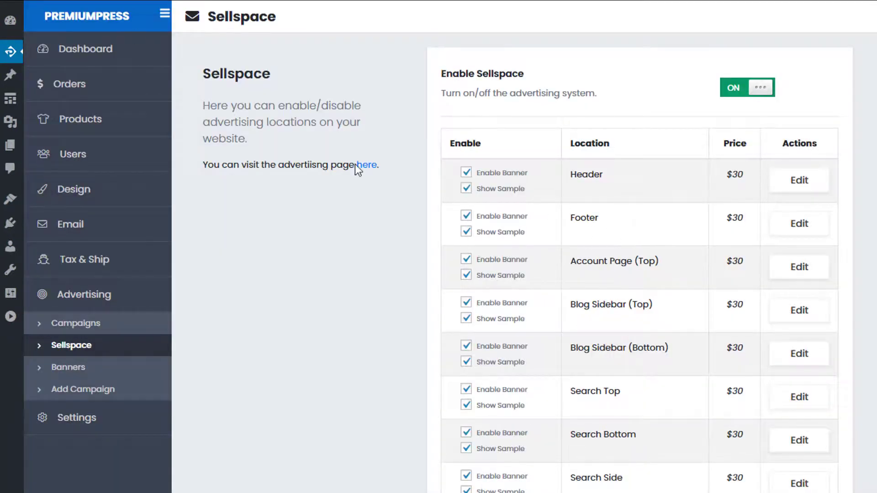
left_click(373, 165)
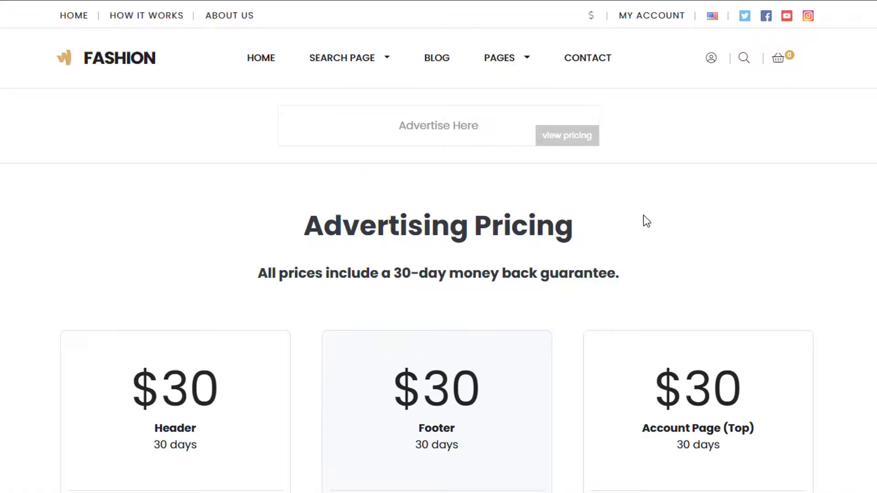
scroll(679, 197, "down", 5)
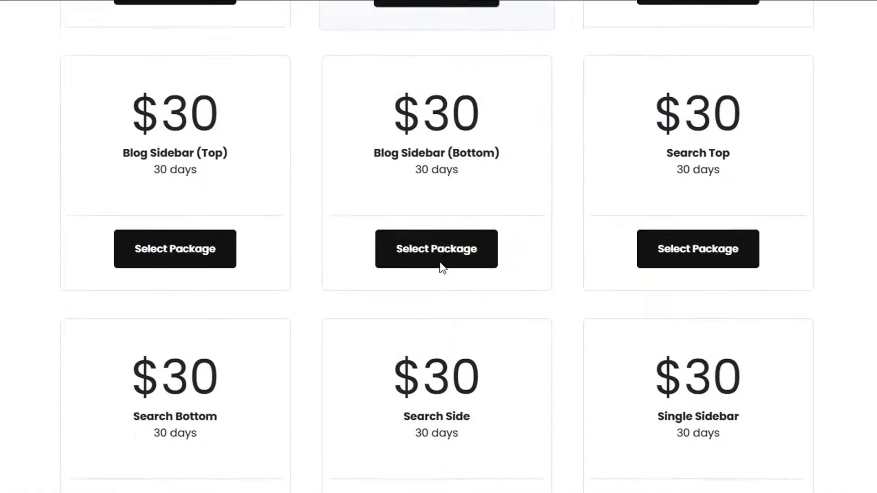
scroll(395, 330, "up", 5)
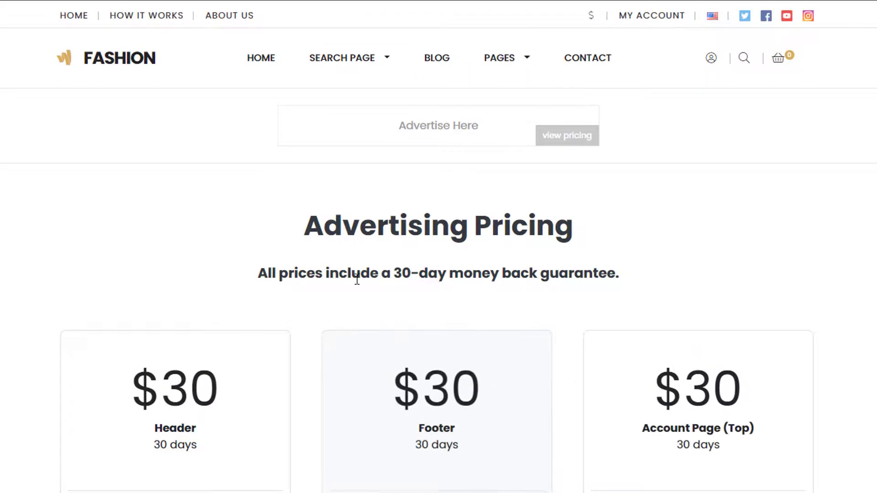
scroll(457, 319, "down", 3)
scroll(319, 301, "up", 3)
scroll(634, 171, "down", 5)
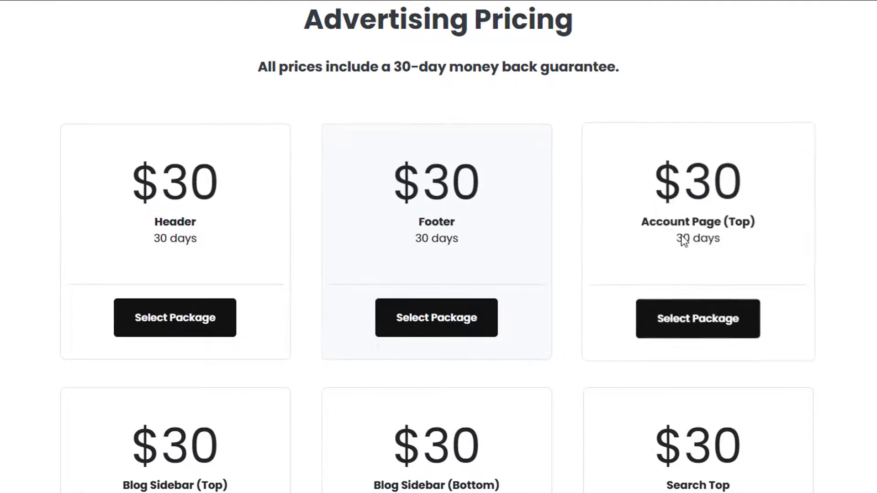
scroll(713, 221, "up", 5)
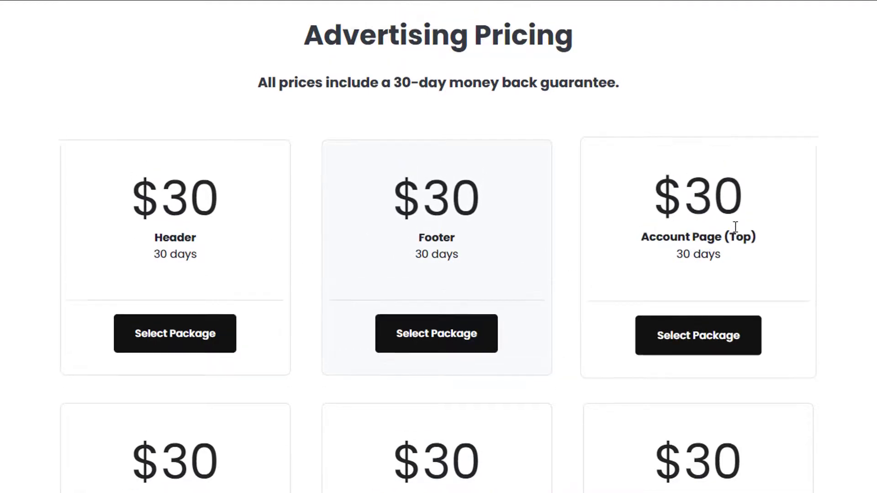
left_click(644, 18)
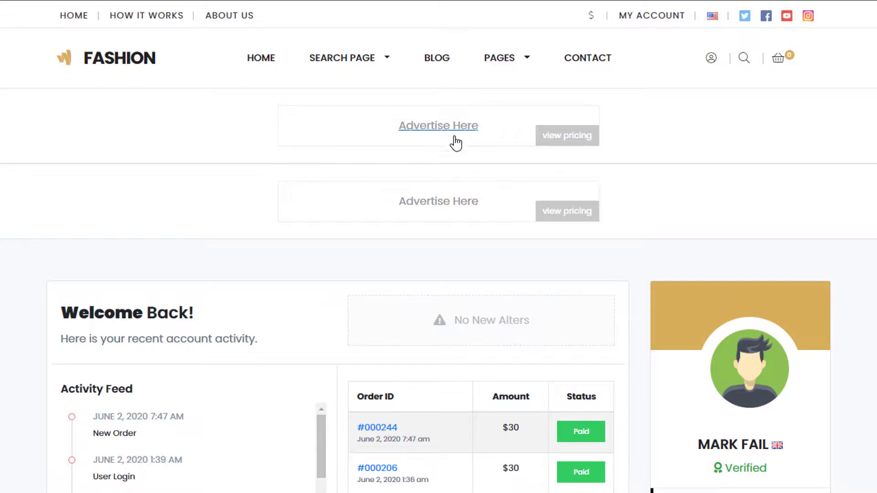
key("ctrl+w")
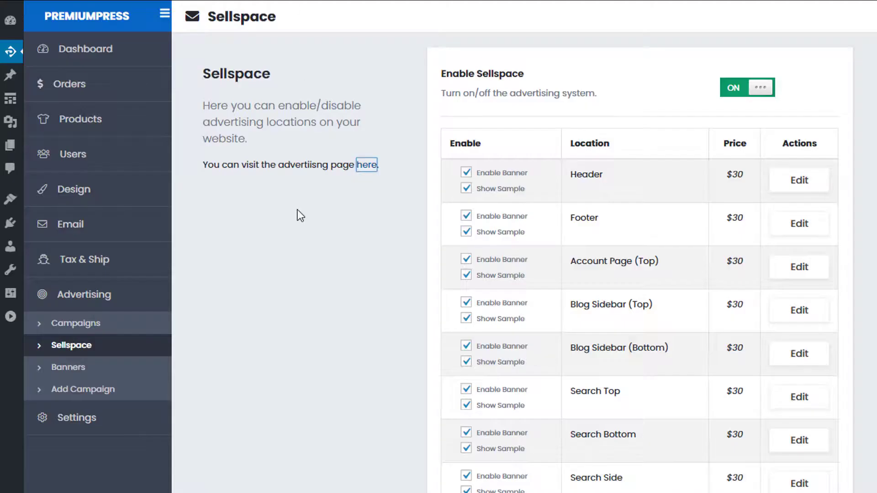
Step: Switch off the Header location's banner and sample, then save the Sellspace locations
left_click(466, 172)
left_click(466, 188)
scroll(454, 235, "down", 1)
scroll(454, 235, "down", 5)
left_click(660, 400)
Step: Return to the storefront account page and locate the Account Page (Top) slot
key("ctrl+shift+t")
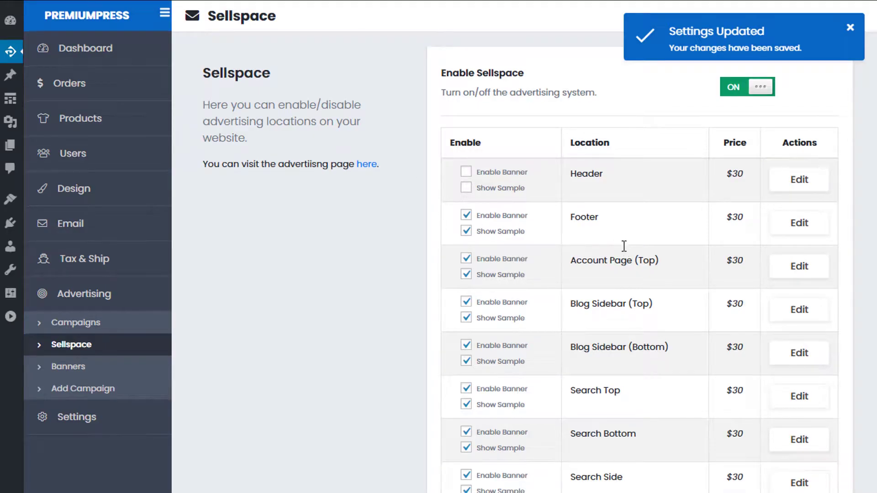
scroll(623, 245, "down", 3)
scroll(632, 141, "up", 3)
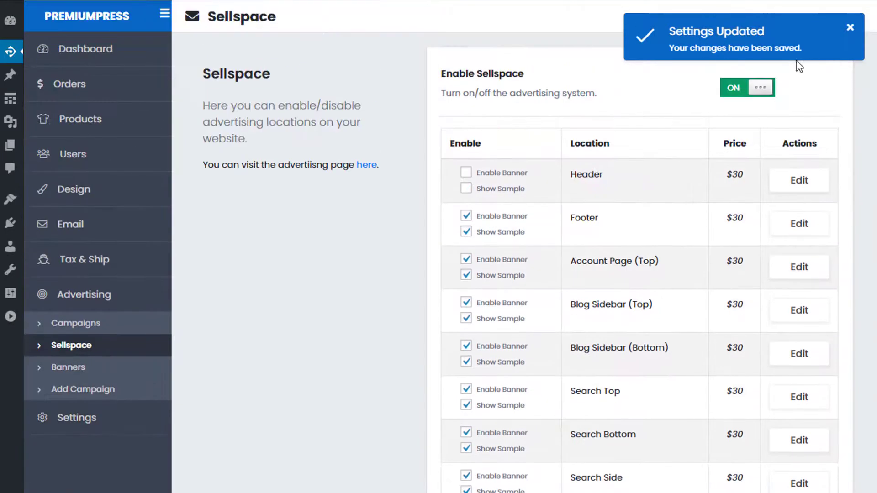
left_click_drag(665, 256, 572, 232)
left_click(644, 246)
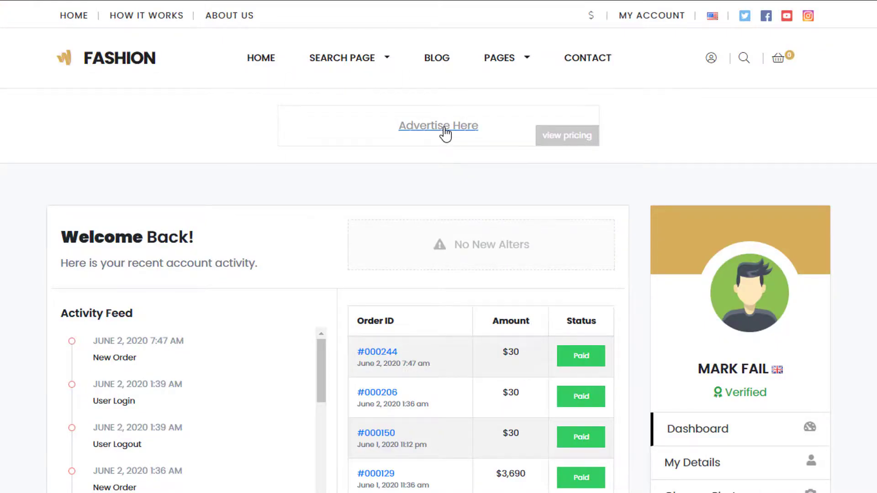
Step: Buy the $30 Account Page (Top) ad package with the Admin Test payment and return to the account
left_click(445, 134)
scroll(473, 185, "down", 3)
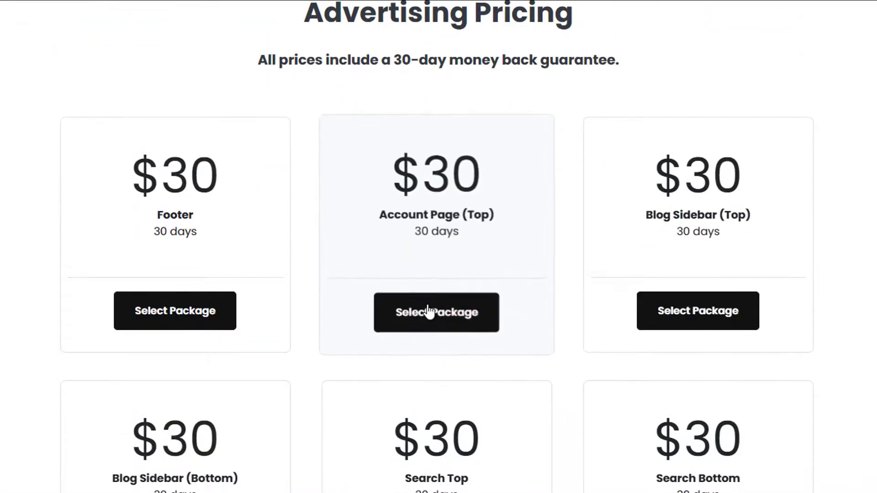
left_click(448, 318)
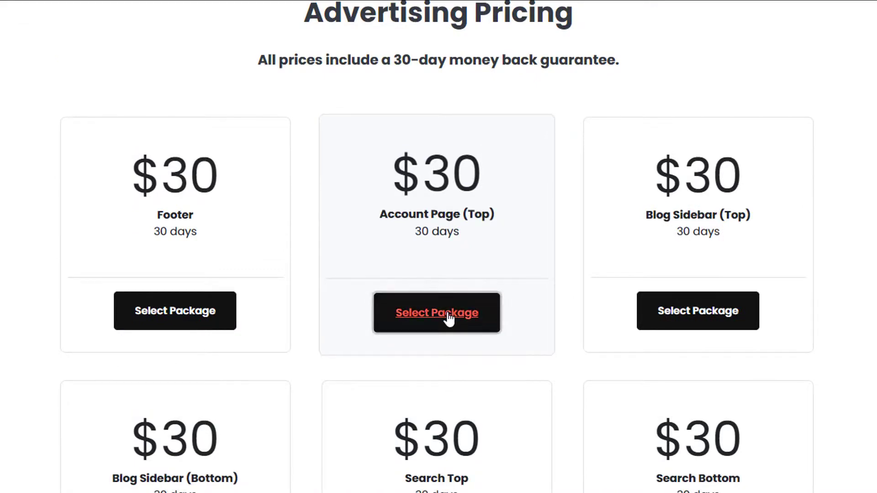
left_click(563, 256)
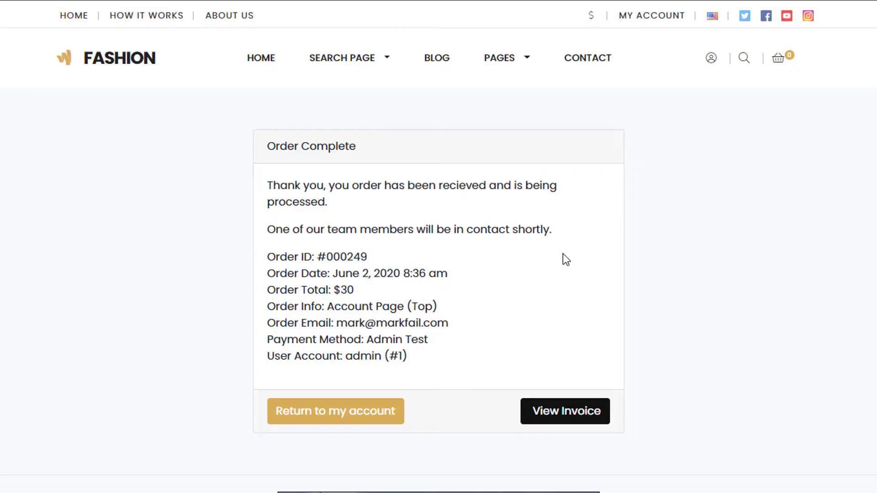
left_click(372, 418)
Step: Open the account's Advertising list showing the pending Account Page (Top) campaign beside Footer
scroll(647, 263, "down", 5)
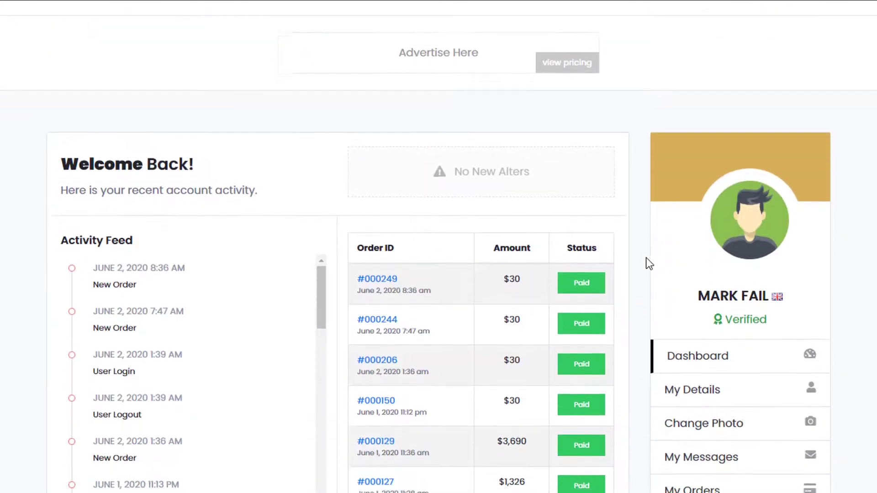
scroll(633, 273, "up", 3)
scroll(633, 273, "down", 3)
scroll(708, 267, "down", 2)
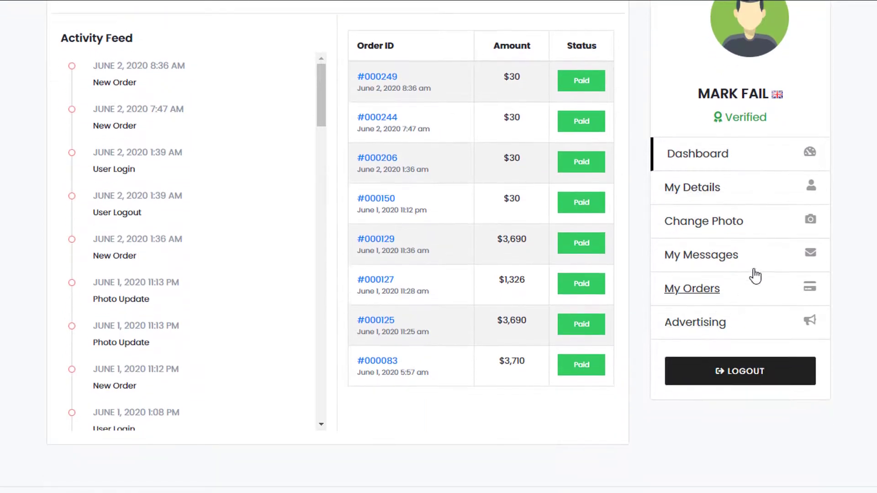
left_click(711, 325)
scroll(560, 304, "up", 2)
scroll(558, 304, "up", 1)
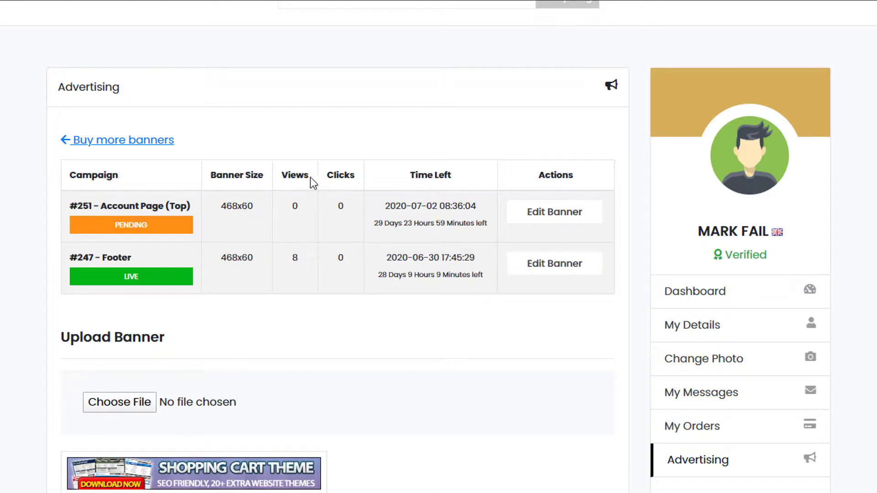
left_click(562, 220)
left_click(262, 262)
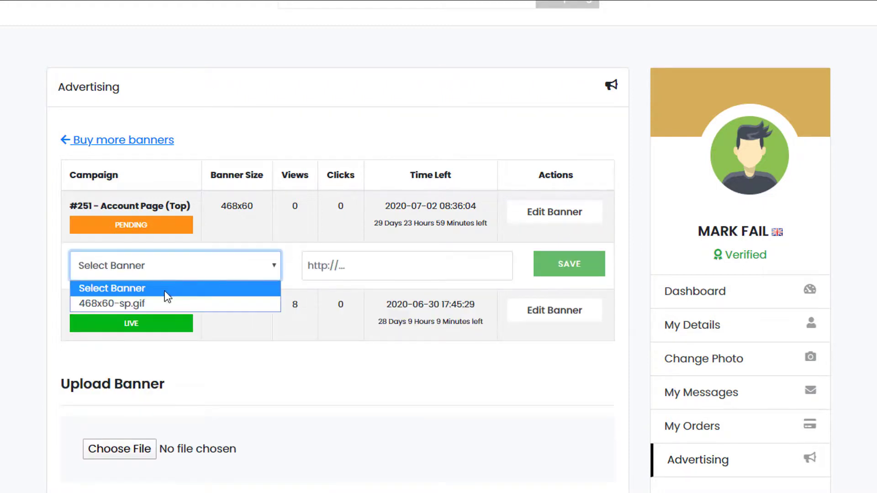
left_click(146, 302)
left_click(454, 277)
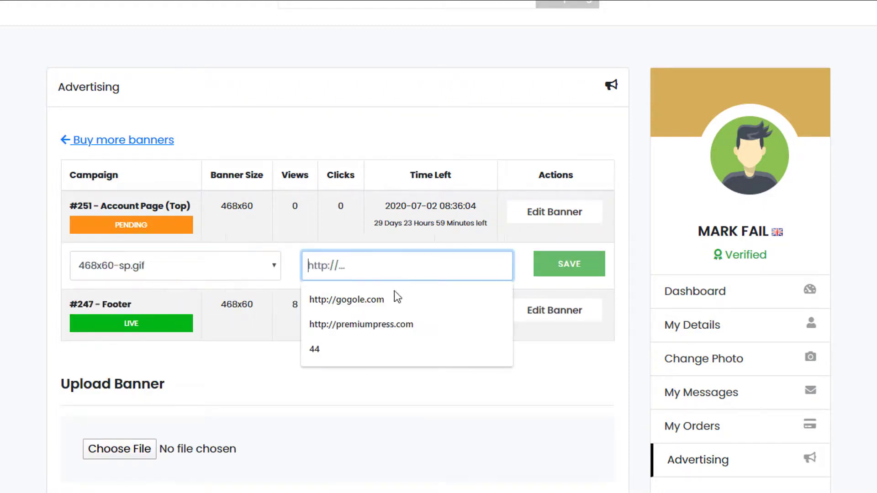
left_click(395, 300)
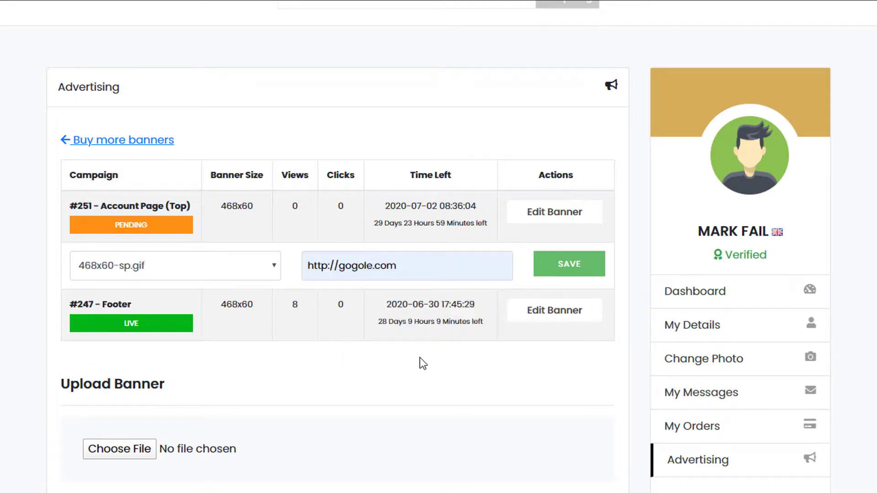
left_click(574, 274)
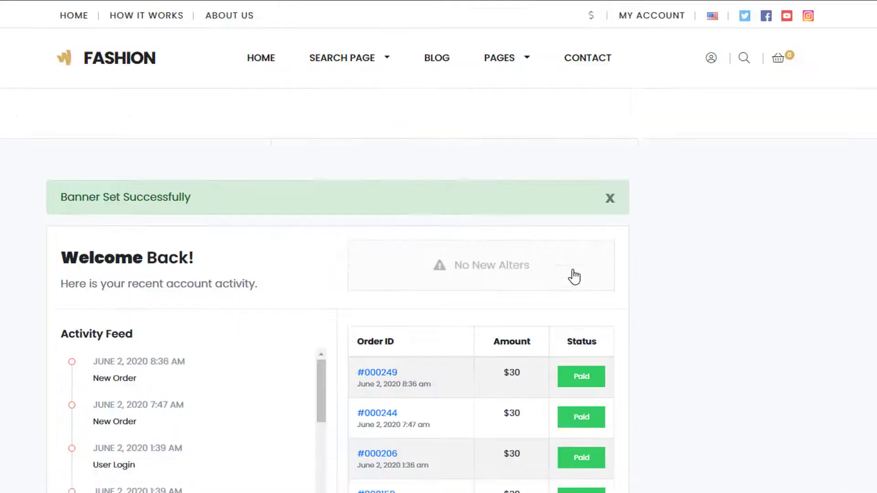
Step: Reopen the account's Advertising list to confirm the Account Page (Top) campaign is live
scroll(678, 303, "down", 5)
left_click(695, 323)
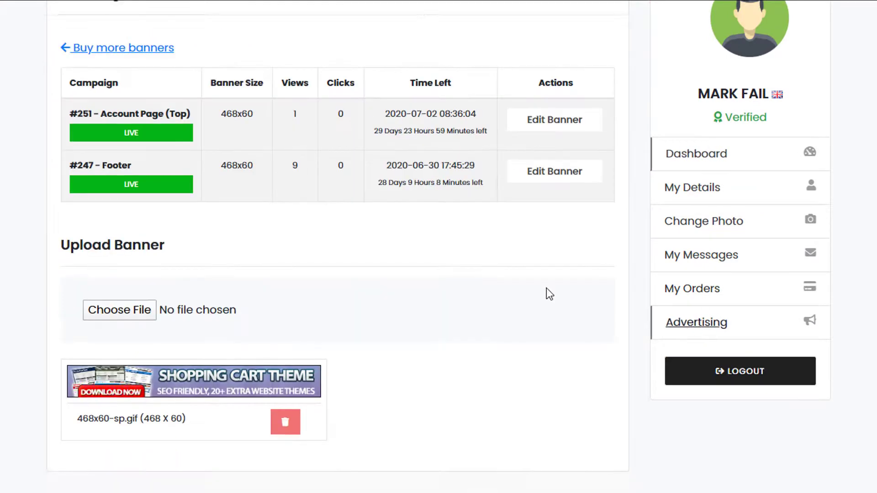
scroll(457, 292, "up", 3)
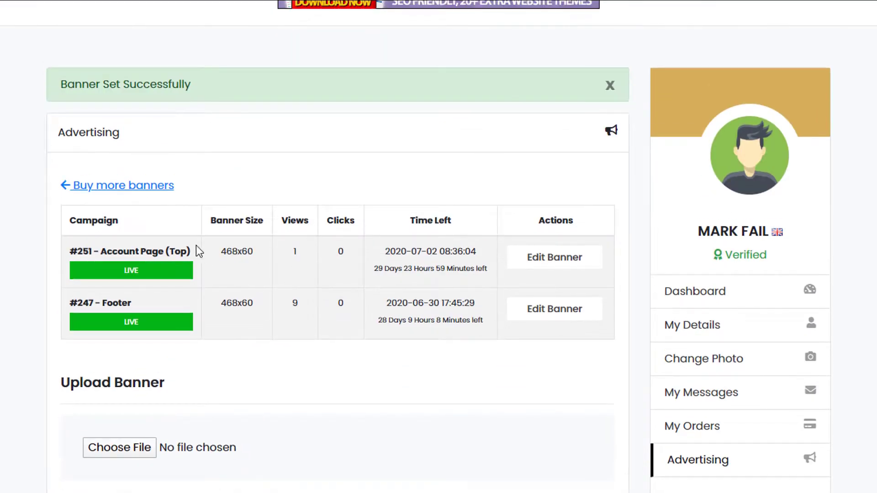
scroll(457, 233, "up", 3)
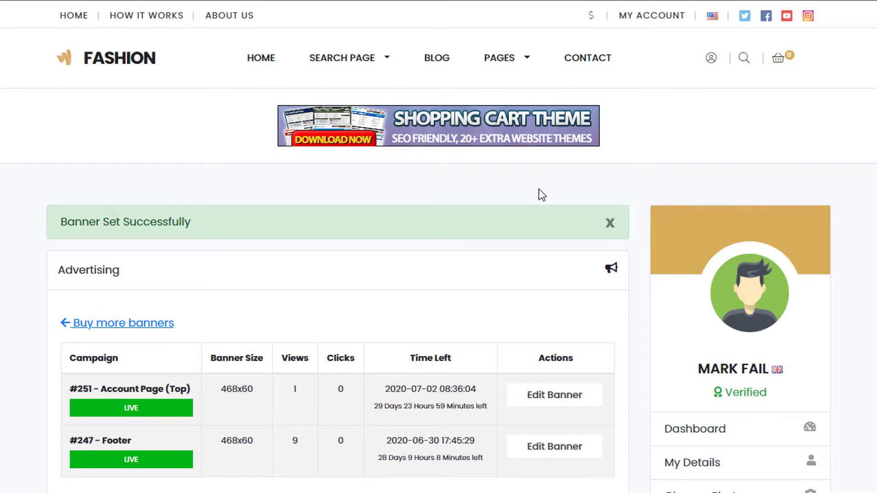
Step: In the PremiumPress admin, review Orders, then the Campaigns list showing Account Page (Top) and Footer live
scroll(401, 51, "down", 15)
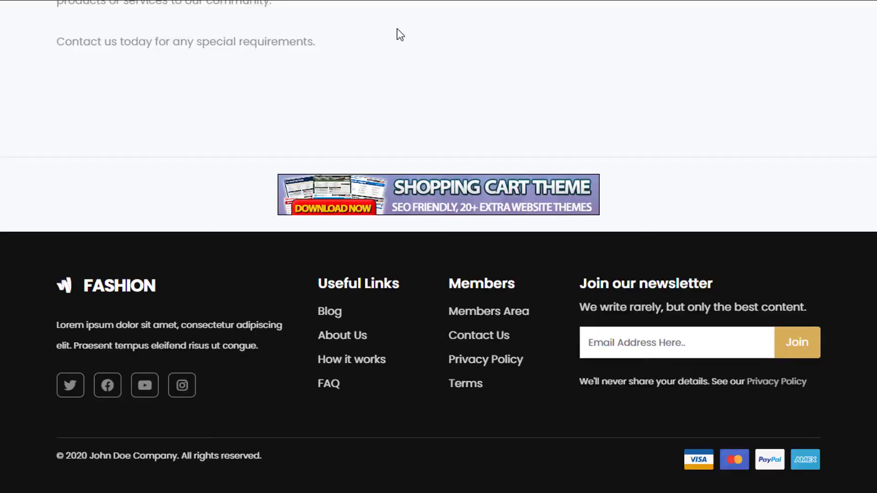
mouse_move(58, 1)
left_click(45, 18)
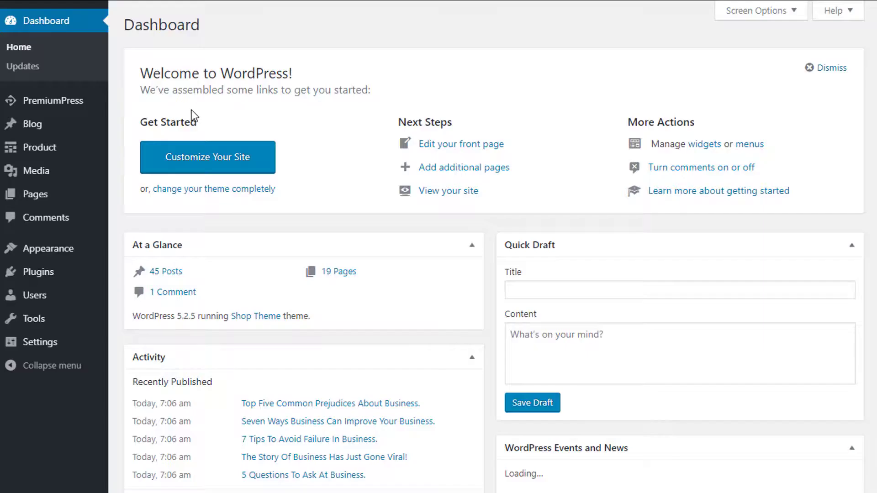
left_click(57, 101)
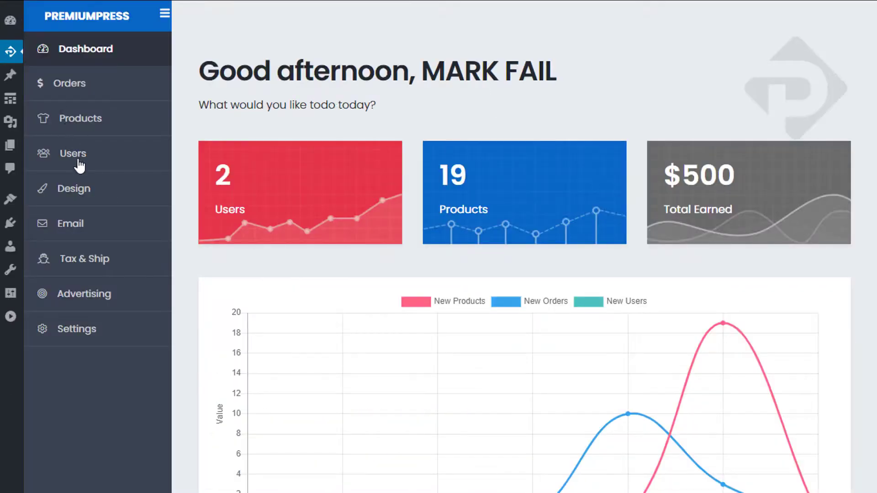
left_click(76, 89)
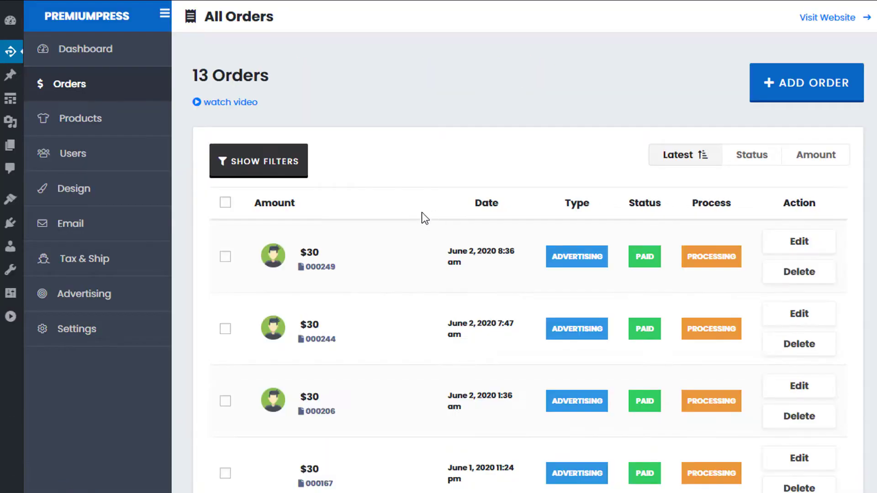
scroll(423, 217, "down", 2)
scroll(425, 212, "up", 2)
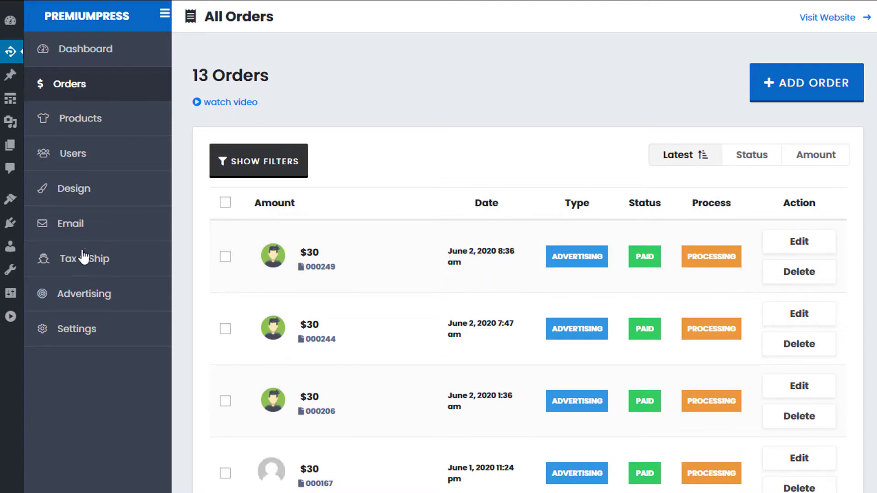
left_click(169, 296)
Step: Return to the Fashion storefront and open My Account to view the 468x60 banner
scroll(317, 263, "down", 2)
scroll(440, 301, "up", 2)
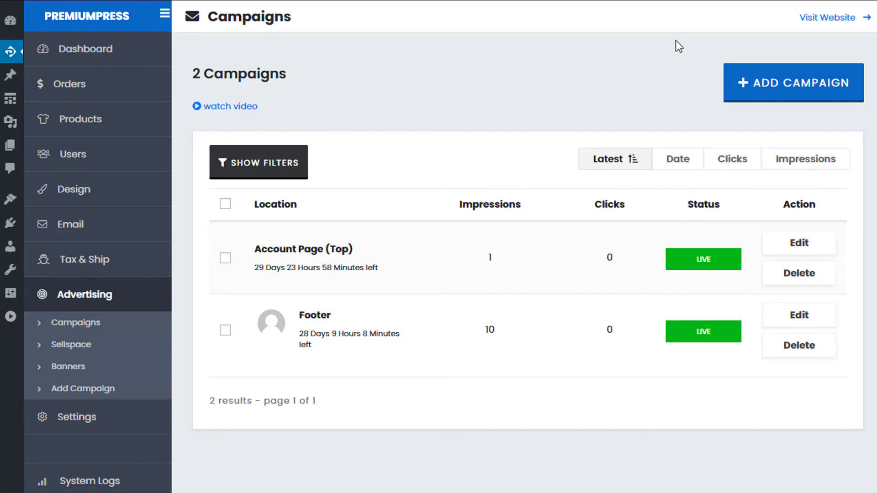
right_click(46, 13)
left_click(91, 26)
left_click(651, 17)
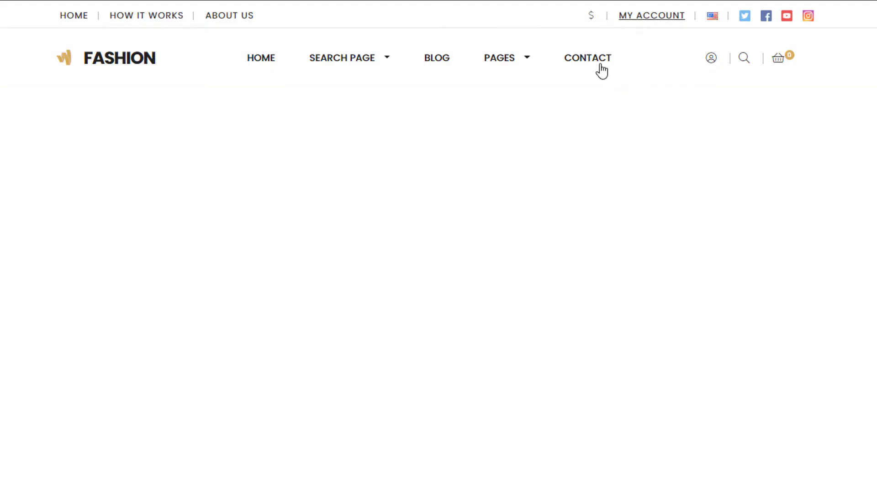